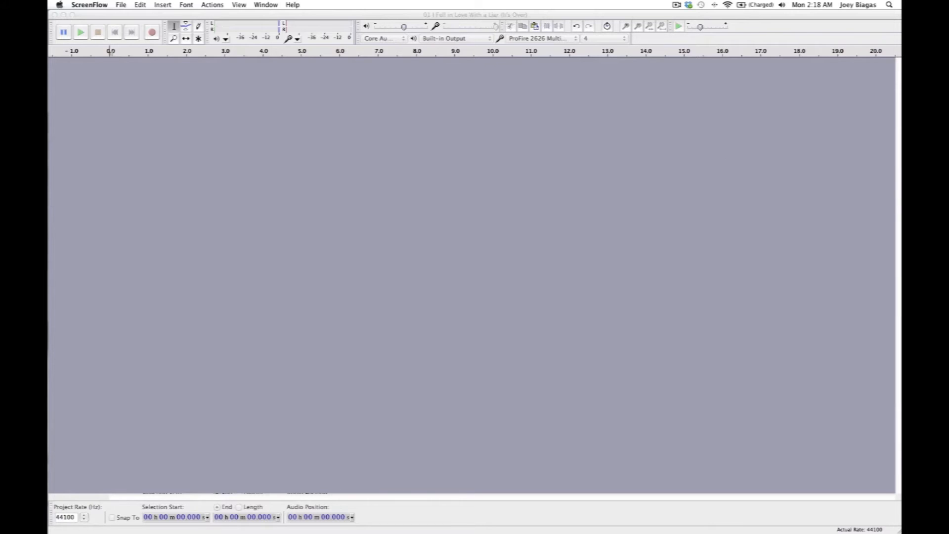
- Try to import the four selected MP3 files from the Decisions folder in Finder into the empty Audacity project
{"action": "left_click", "coordinate": [455, 229]}
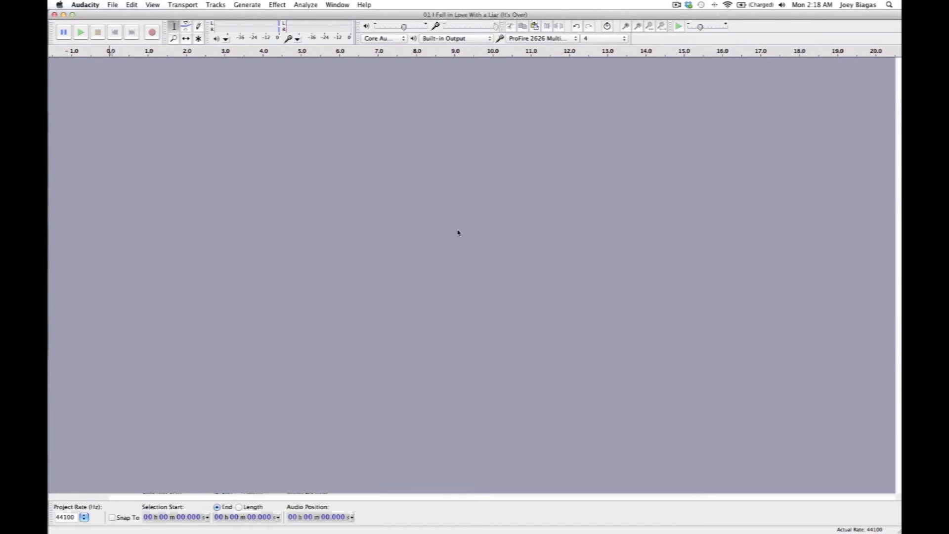
{"action": "key", "text": "super+Tab"}
{"action": "key", "text": "super+Tab"}
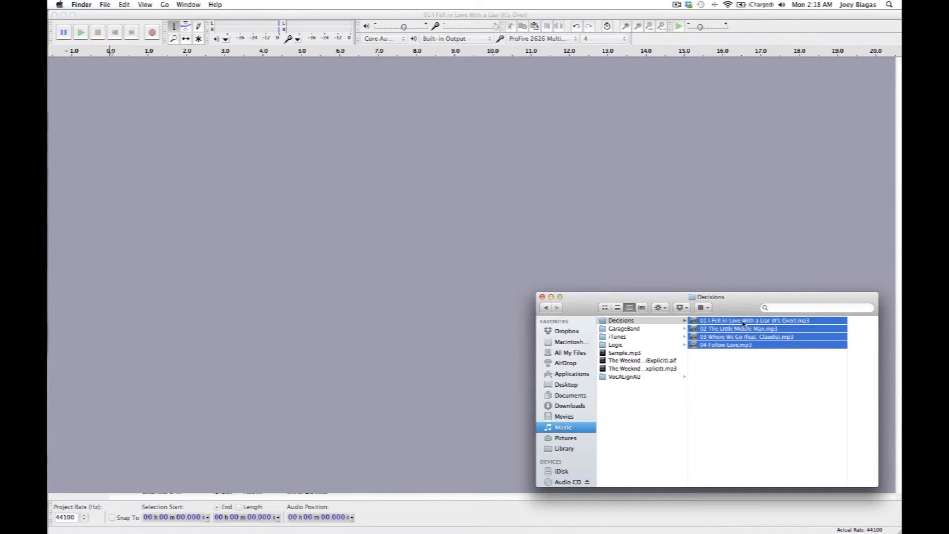
{"action": "left_click_drag", "start_coordinate": [744, 325], "coordinate": [206, 124]}
{"action": "left_click", "coordinate": [217, 292]}
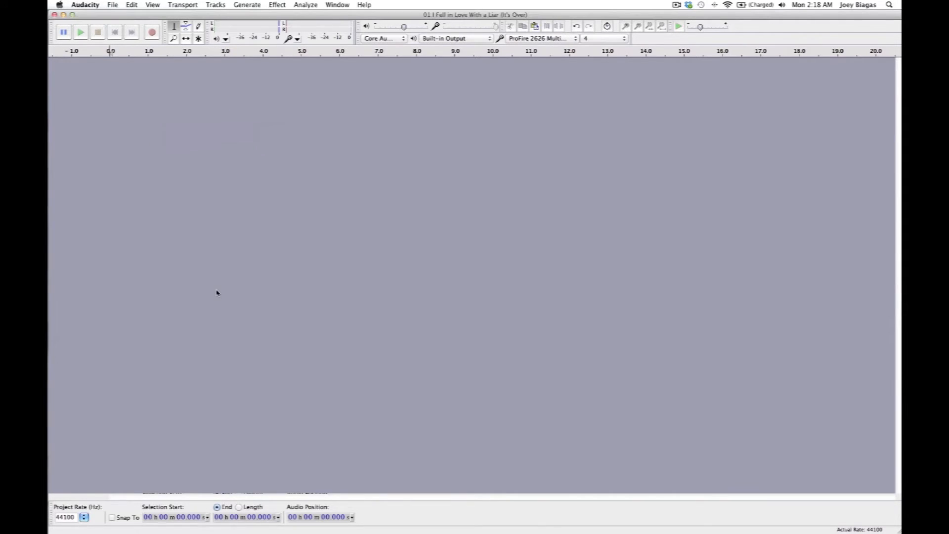
- Switch to Finder and import the four selected MP3 files from the Decisions folder into the Audacity project
{"action": "key", "text": "super+Tab"}
{"action": "key", "text": "super+Tab"}
{"action": "key", "text": "super+Tab"}
{"action": "key", "text": "super+Tab"}
{"action": "key", "text": "super+Tab"}
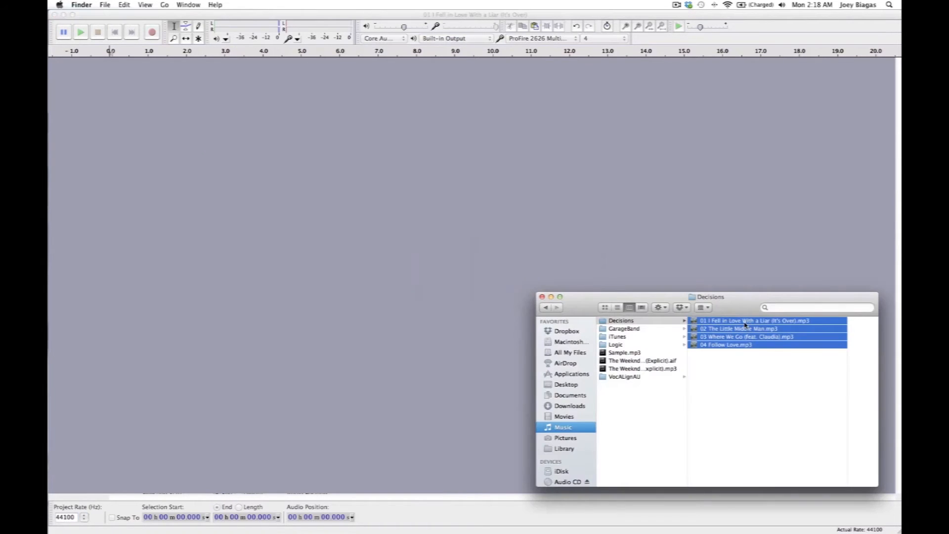
{"action": "left_click_drag", "start_coordinate": [736, 322], "coordinate": [350, 200]}
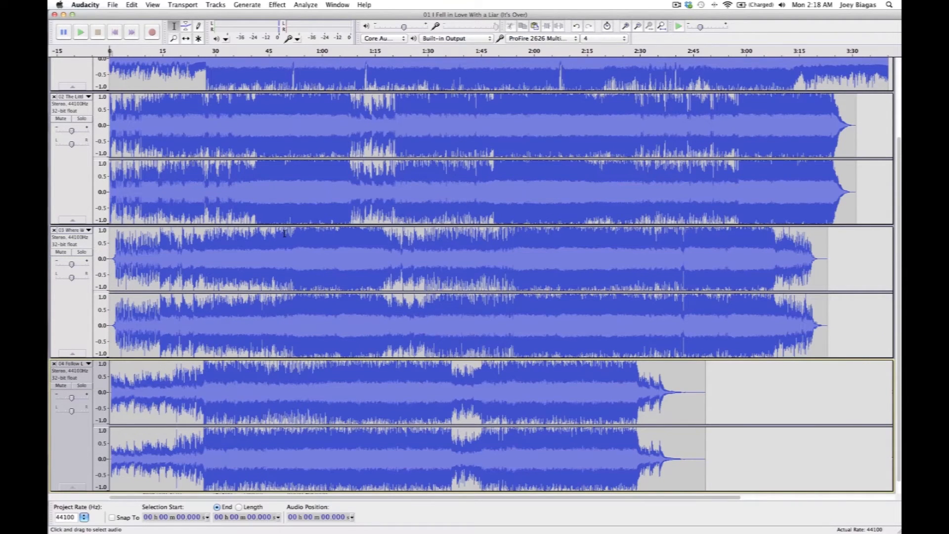
{"action": "scroll", "coordinate": [294, 253], "scroll_direction": "up", "scroll_amount": 4}
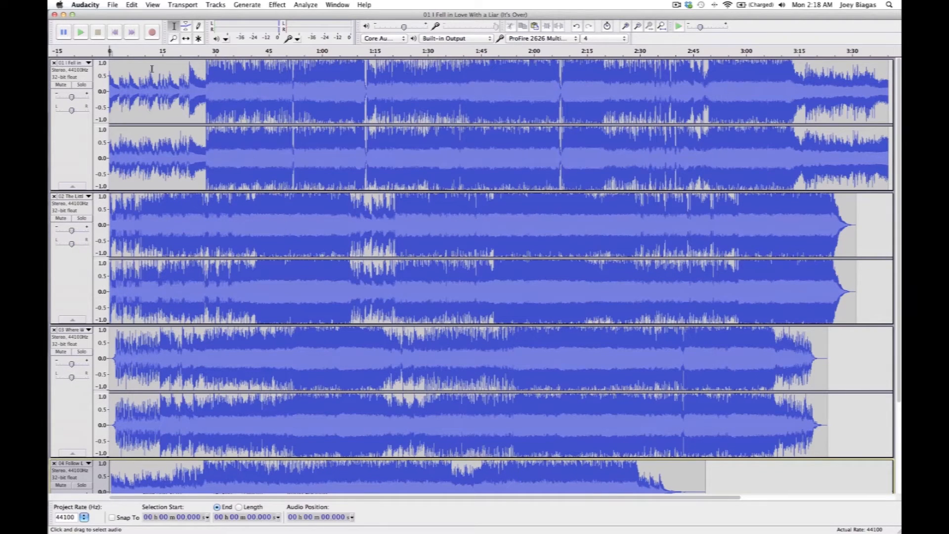
- Time-shift the second track, 02 The Little Middle Man, so it starts where the first track ends
{"action": "left_click", "coordinate": [188, 42]}
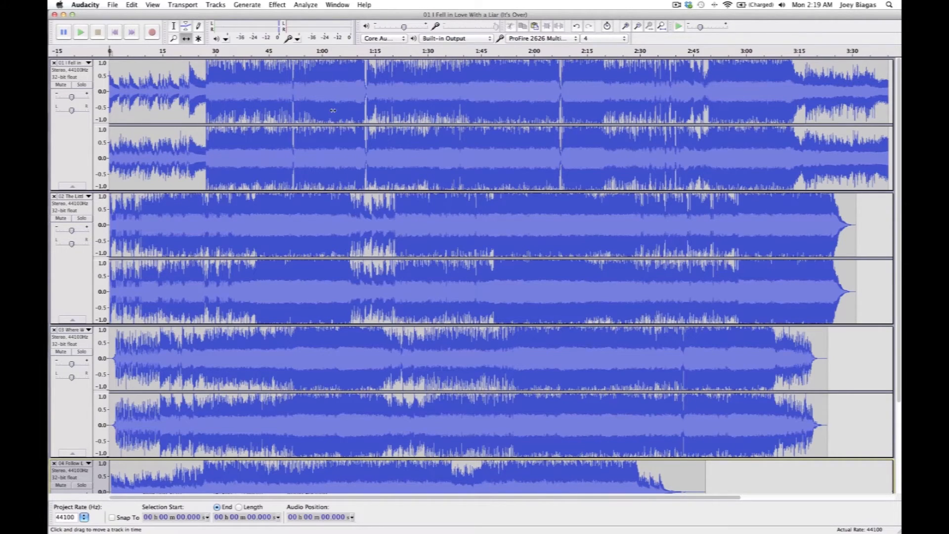
{"action": "left_click", "coordinate": [638, 26]}
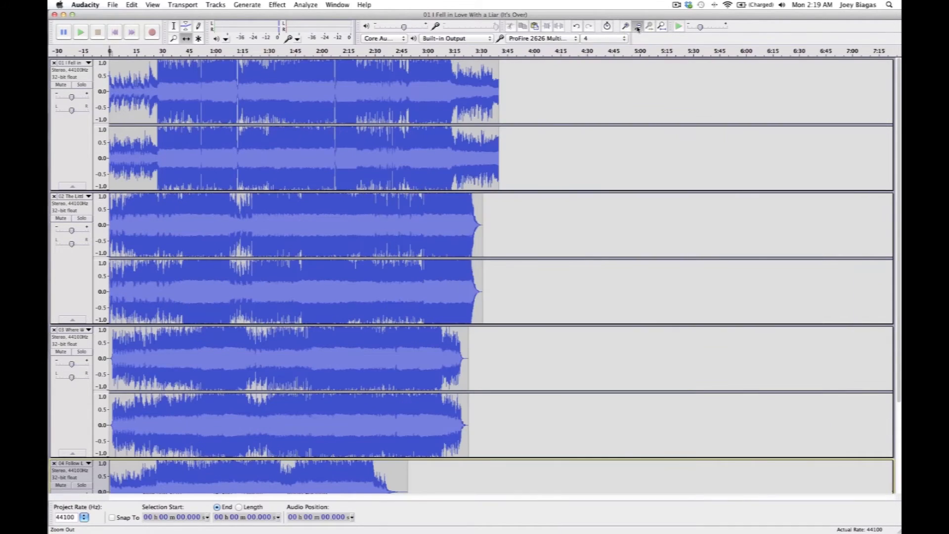
{"action": "left_click", "coordinate": [638, 26]}
{"action": "left_click", "coordinate": [638, 26]}
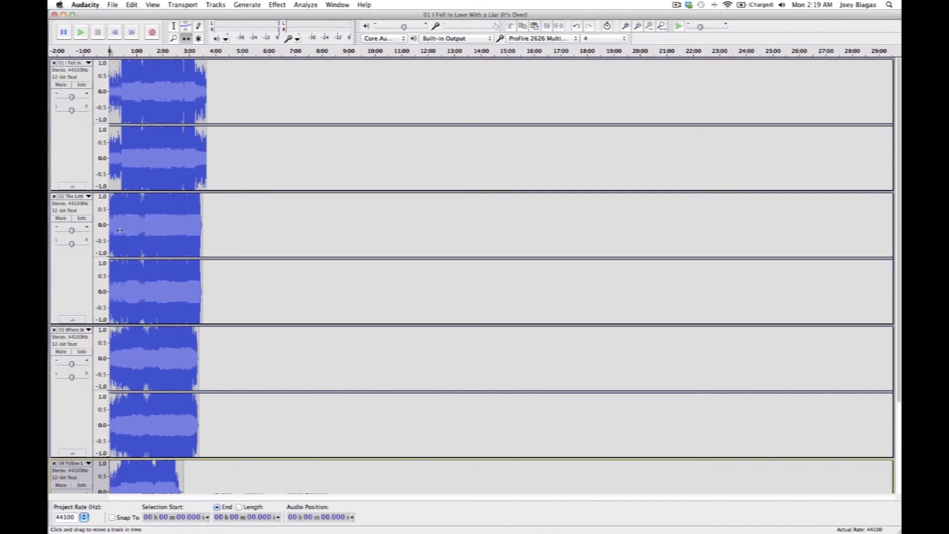
{"action": "left_click_drag", "start_coordinate": [135, 242], "coordinate": [225, 247]}
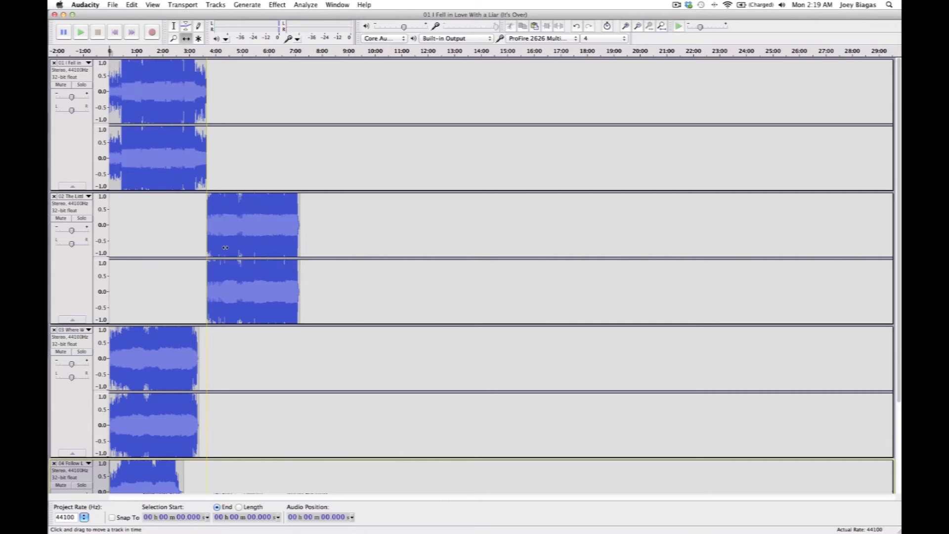
{"action": "left_click_drag", "start_coordinate": [225, 247], "coordinate": [224, 247]}
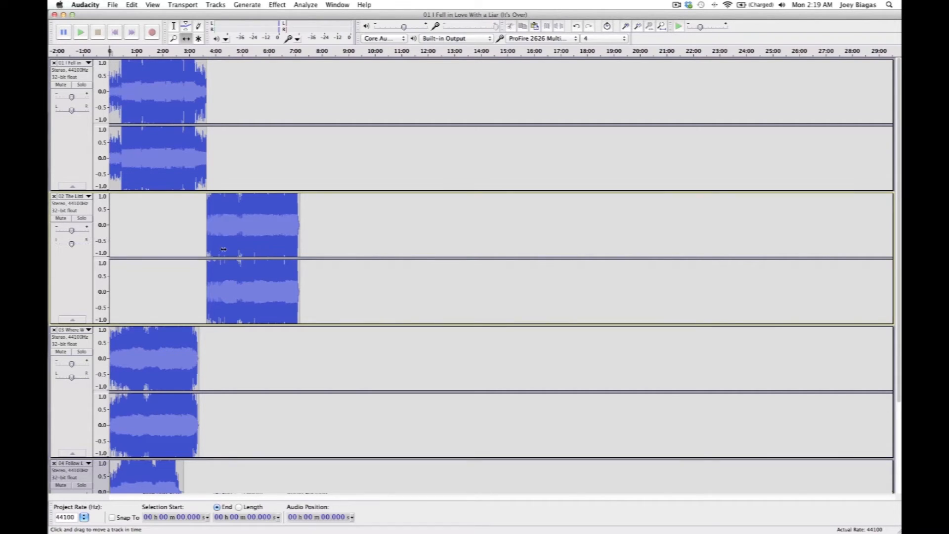
- Time-shift the third and fourth tracks so each one starts where the preceding track ends
{"action": "left_click_drag", "start_coordinate": [189, 349], "coordinate": [332, 352]}
{"action": "scroll", "coordinate": [330, 351], "scroll_direction": "down", "scroll_amount": 4}
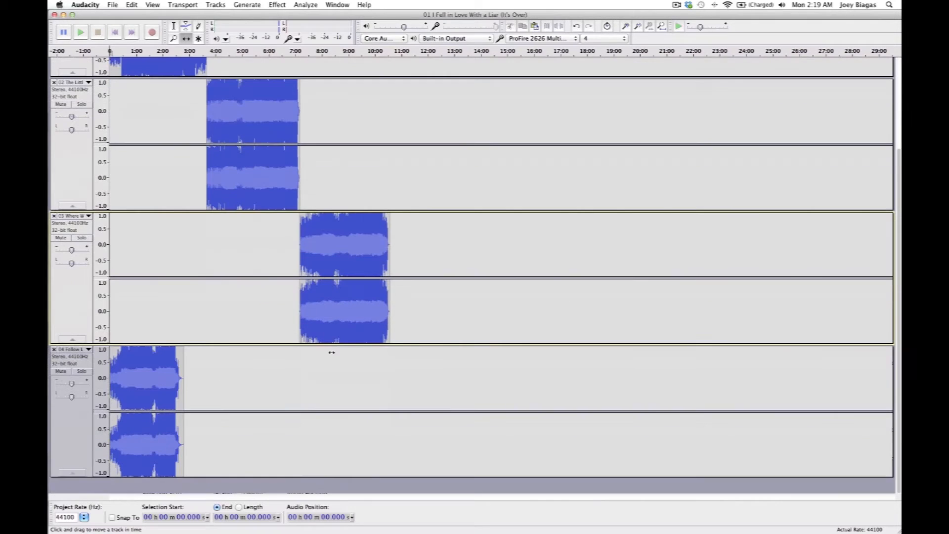
{"action": "left_click_drag", "start_coordinate": [179, 371], "coordinate": [411, 378]}
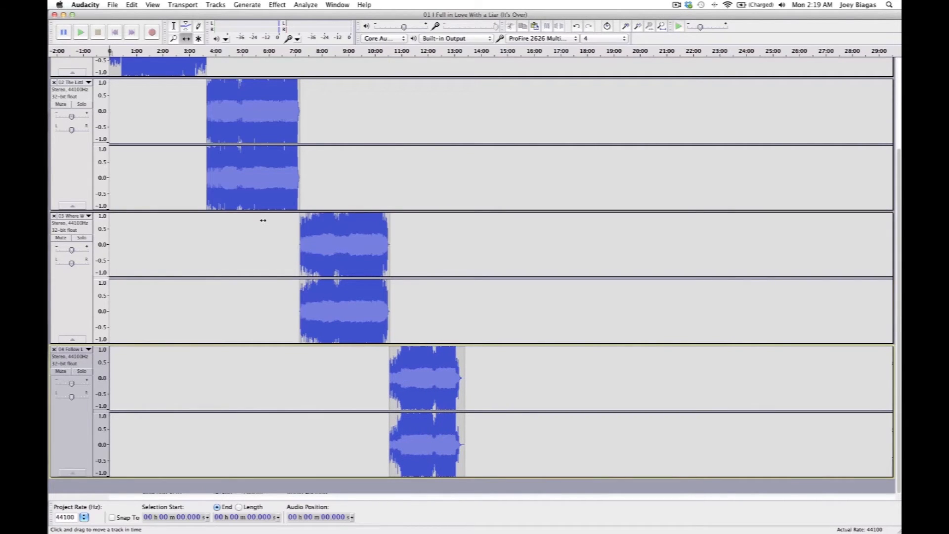
{"action": "left_click", "coordinate": [73, 217]}
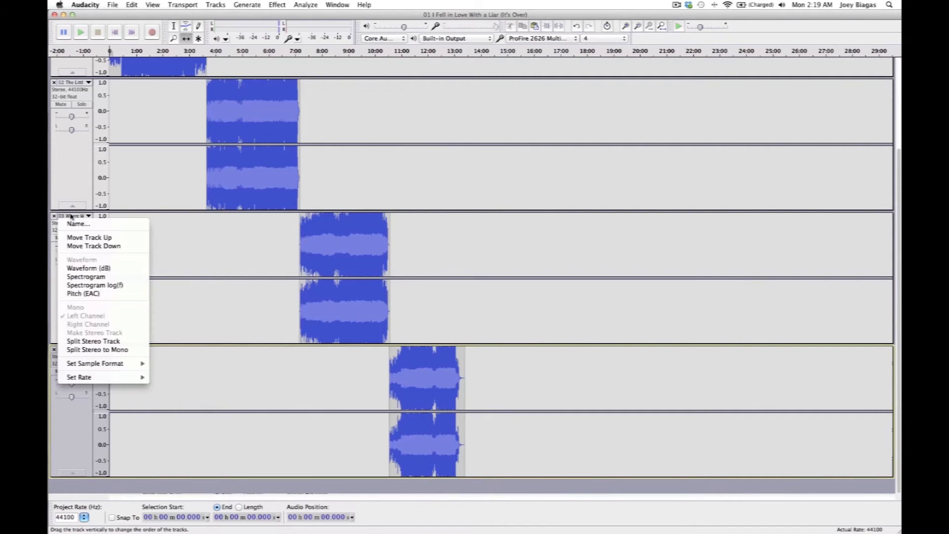
{"action": "left_click", "coordinate": [73, 216]}
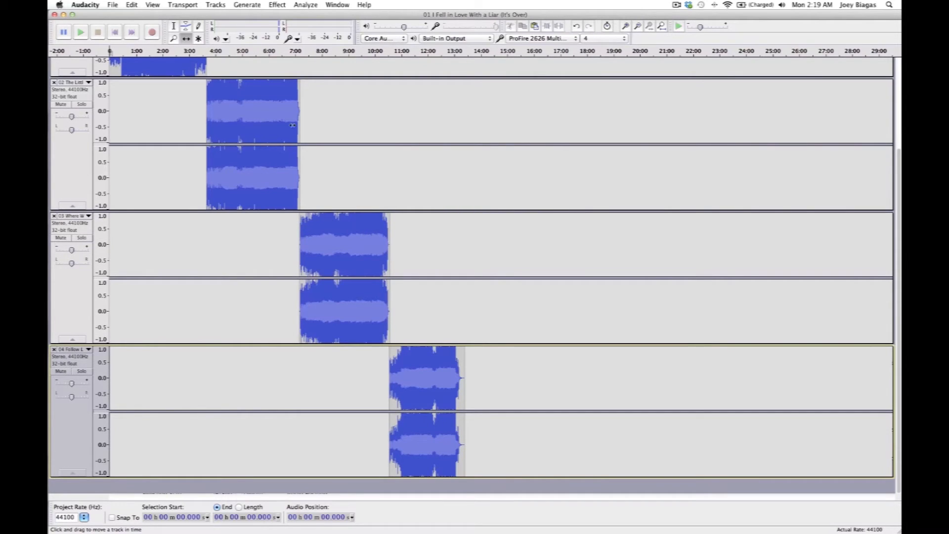
{"action": "scroll", "coordinate": [293, 134], "scroll_direction": "up", "scroll_amount": 4}
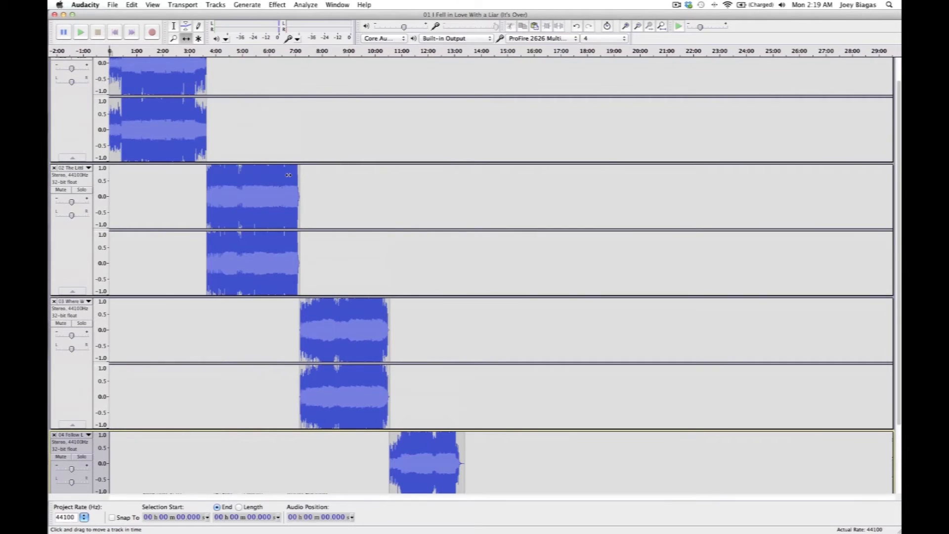
{"action": "left_click", "coordinate": [285, 189]}
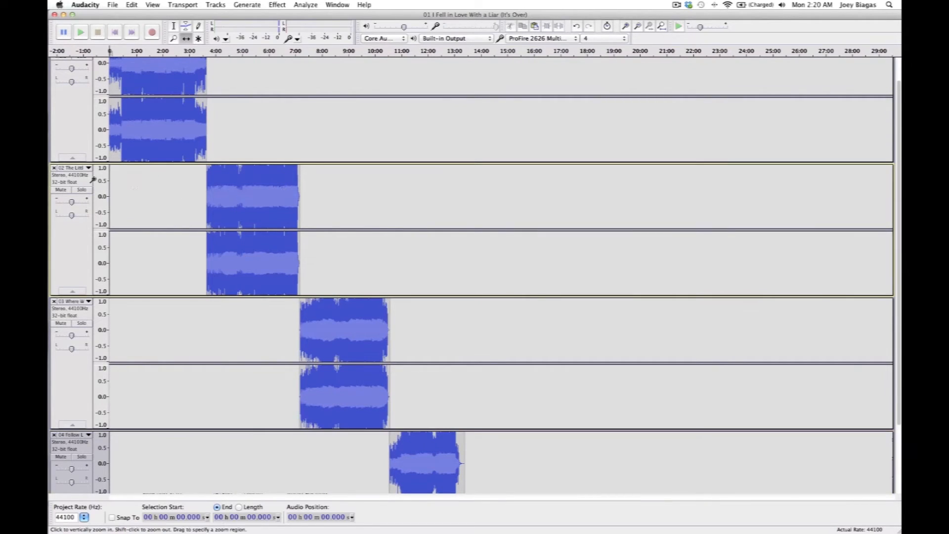
{"action": "left_click", "coordinate": [71, 168]}
{"action": "left_click", "coordinate": [71, 169]}
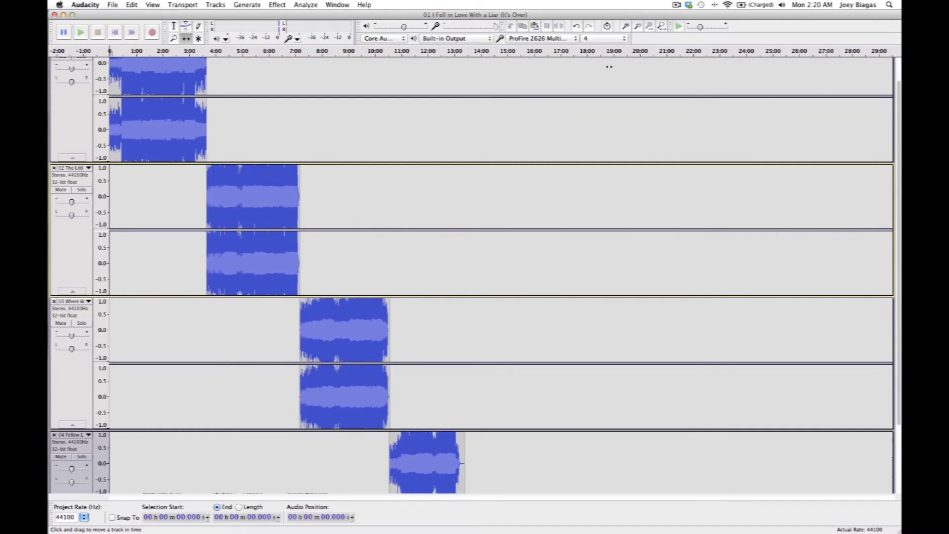
{"action": "scroll", "coordinate": [454, 143], "scroll_direction": "down", "scroll_amount": 5}
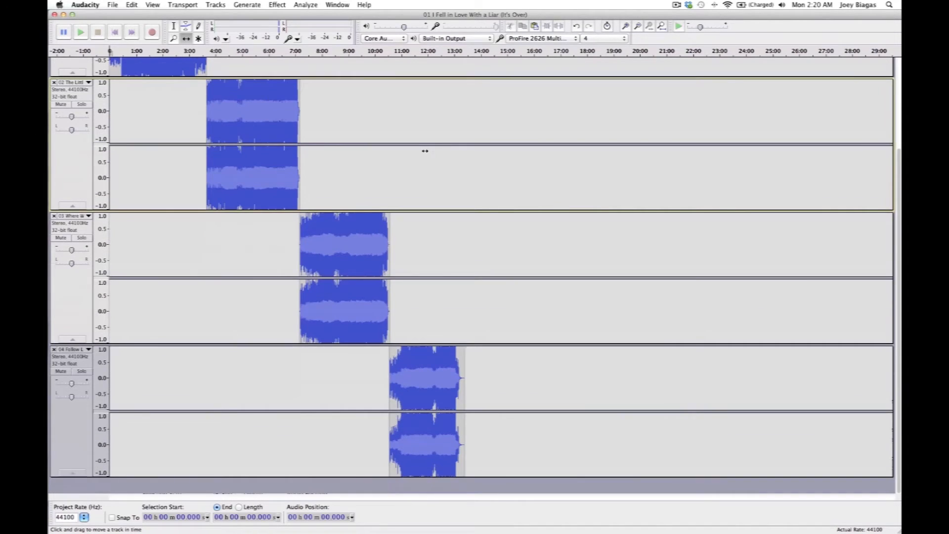
{"action": "scroll", "coordinate": [426, 150], "scroll_direction": "up", "scroll_amount": 4}
{"action": "scroll", "coordinate": [425, 151], "scroll_direction": "down", "scroll_amount": 4}
{"action": "scroll", "coordinate": [411, 128], "scroll_direction": "up", "scroll_amount": 4}
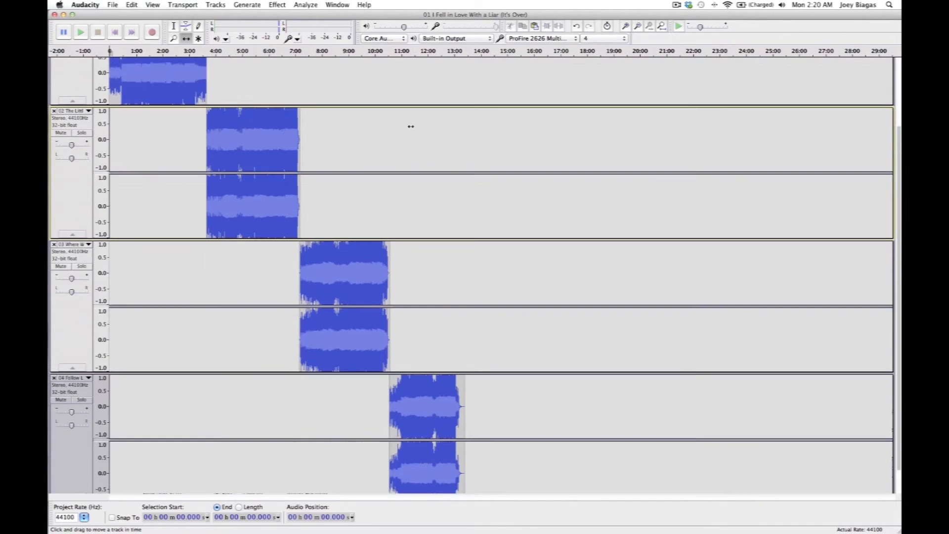
{"action": "scroll", "coordinate": [411, 126], "scroll_direction": "down", "scroll_amount": 3}
- Select the third track, 03 Where We Go, and time-shift it earlier to about 7:02.8, overlapping the end of the second track
{"action": "left_click", "coordinate": [626, 26]}
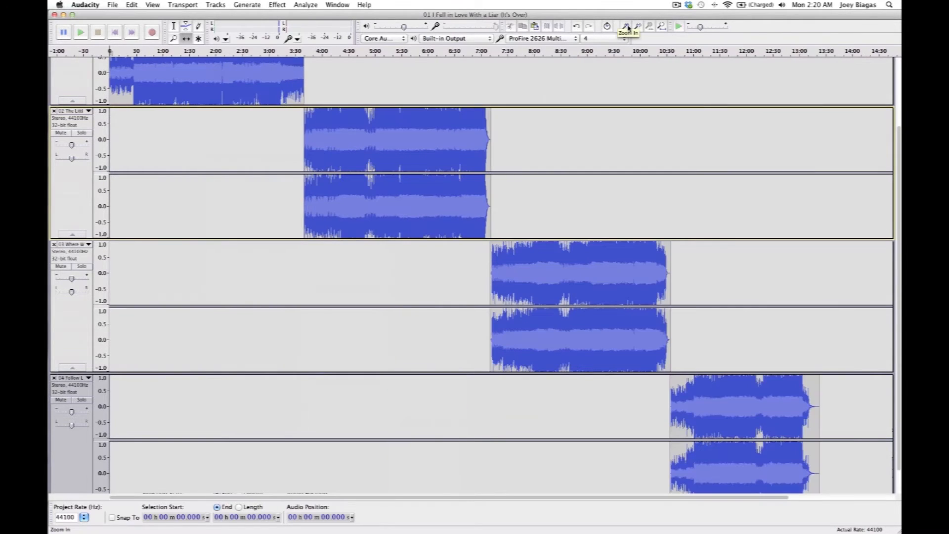
{"action": "left_click", "coordinate": [626, 26]}
{"action": "scroll", "coordinate": [519, 118], "scroll_direction": "down", "scroll_amount": 2}
{"action": "scroll", "coordinate": [519, 118], "scroll_direction": "up", "scroll_amount": 4}
{"action": "scroll", "coordinate": [519, 118], "scroll_direction": "down", "scroll_amount": 4}
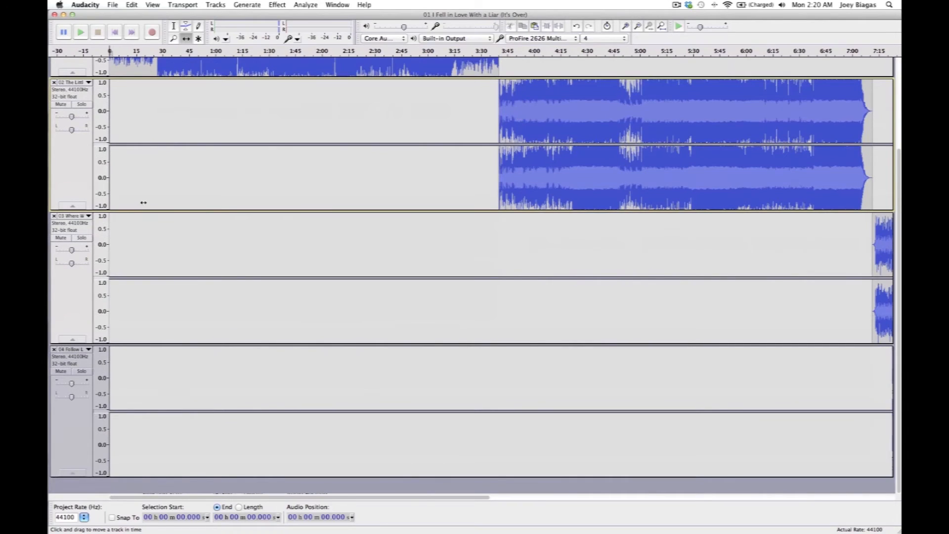
{"action": "left_click", "coordinate": [78, 228]}
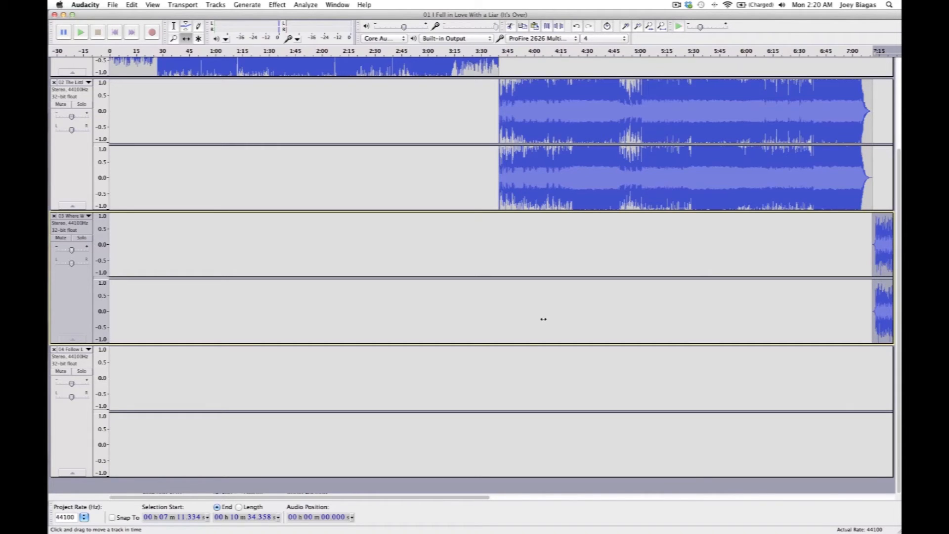
{"action": "left_click_drag", "start_coordinate": [440, 498], "coordinate": [655, 503]}
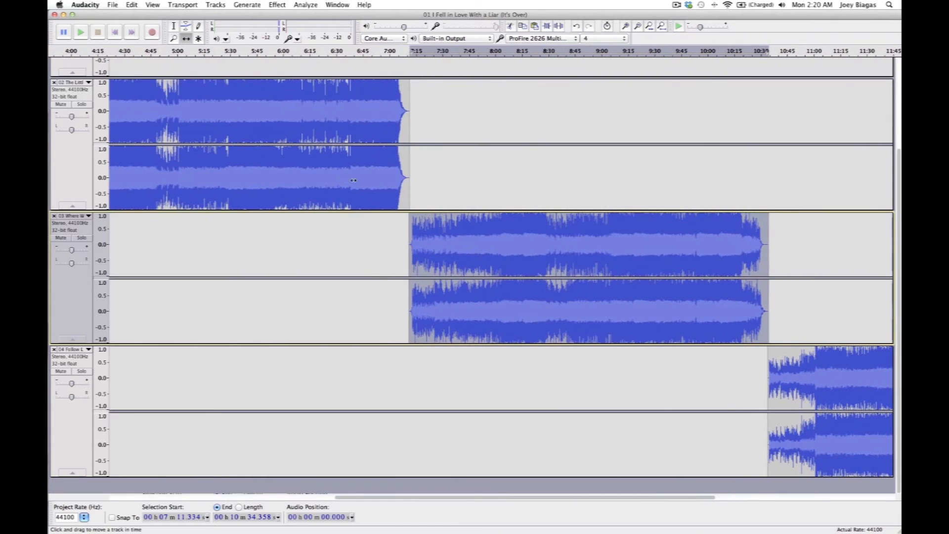
{"action": "scroll", "coordinate": [390, 204], "scroll_direction": "up", "scroll_amount": 4}
{"action": "scroll", "coordinate": [389, 204], "scroll_direction": "down", "scroll_amount": 1}
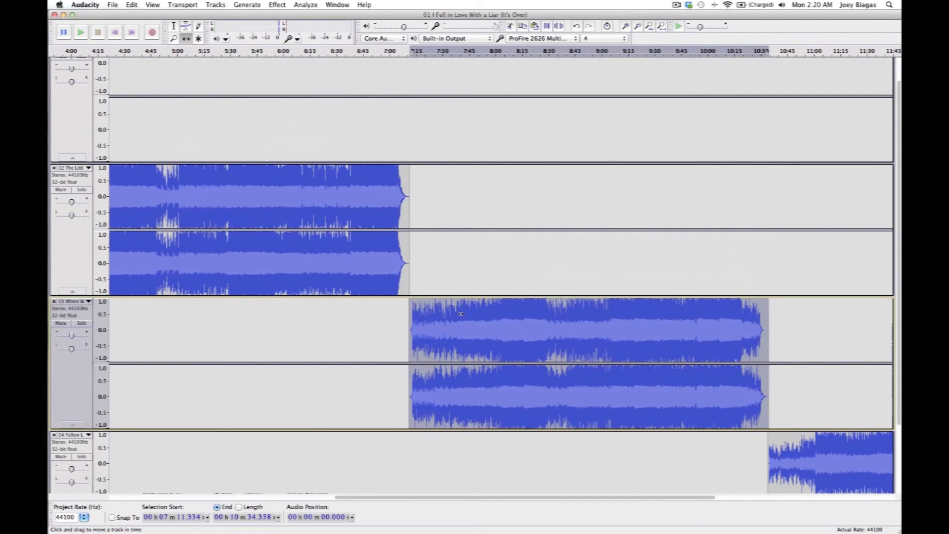
{"action": "left_click_drag", "start_coordinate": [467, 332], "coordinate": [456, 332]}
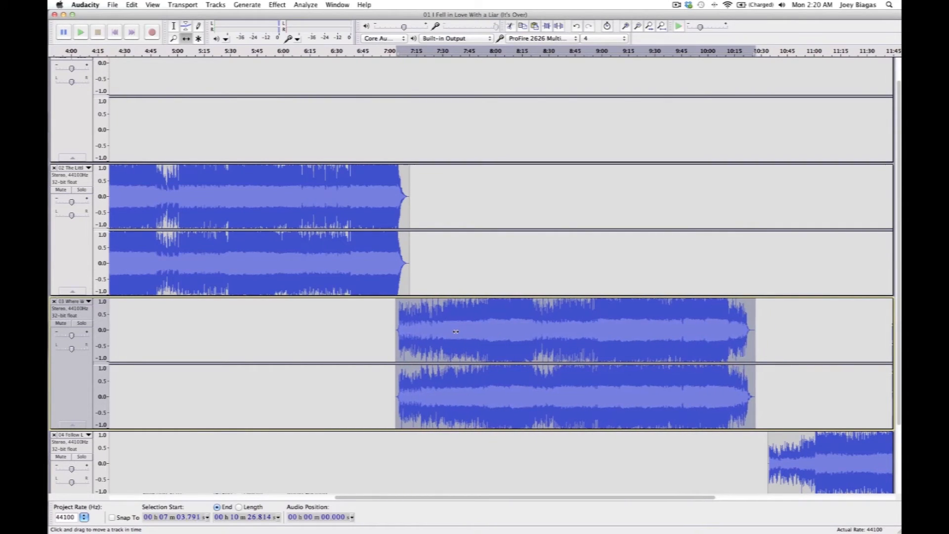
{"action": "left_click_drag", "start_coordinate": [456, 331], "coordinate": [455, 331]}
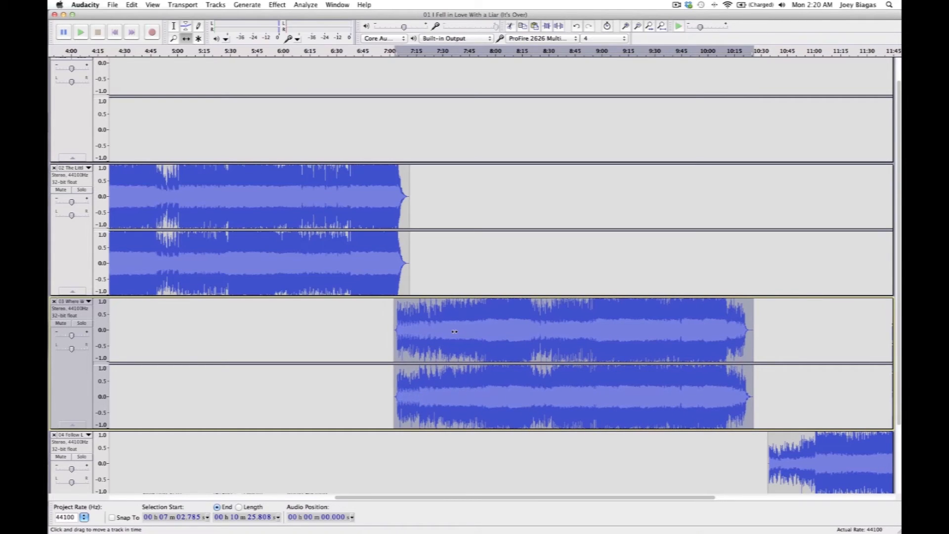
{"action": "scroll", "coordinate": [454, 331], "scroll_direction": "up", "scroll_amount": 2}
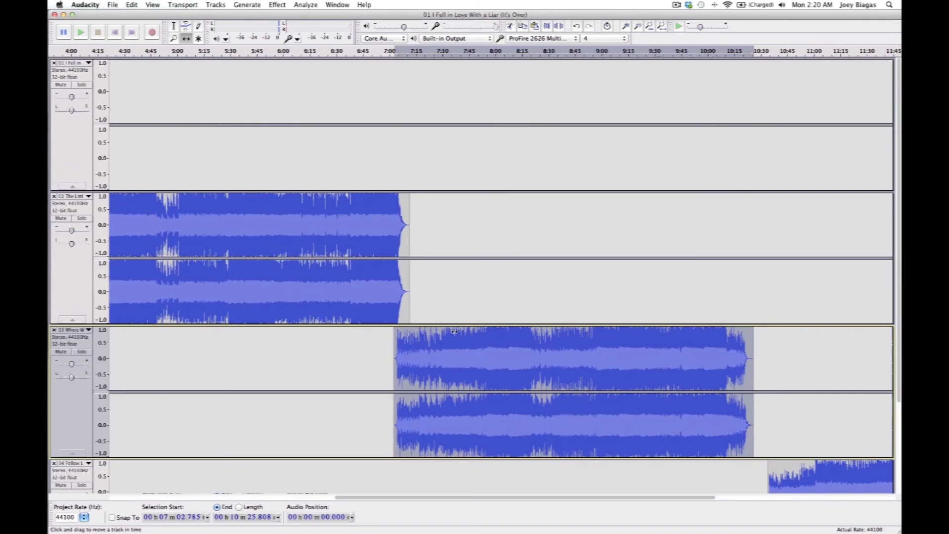
- Play the transition between the second and third tracks from about 6:58.7 with the Selection tool's cursor, then stop playback
{"action": "left_click", "coordinate": [386, 216]}
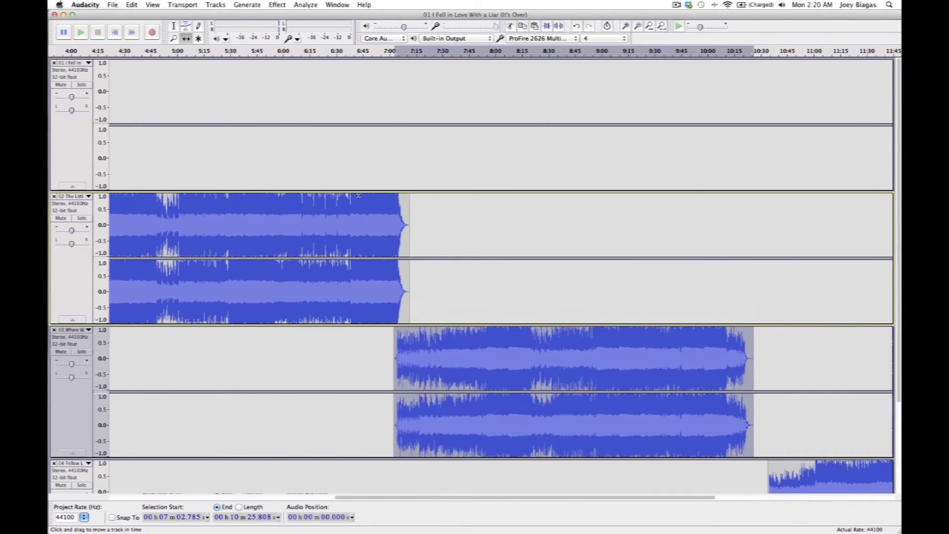
{"action": "left_click", "coordinate": [174, 27]}
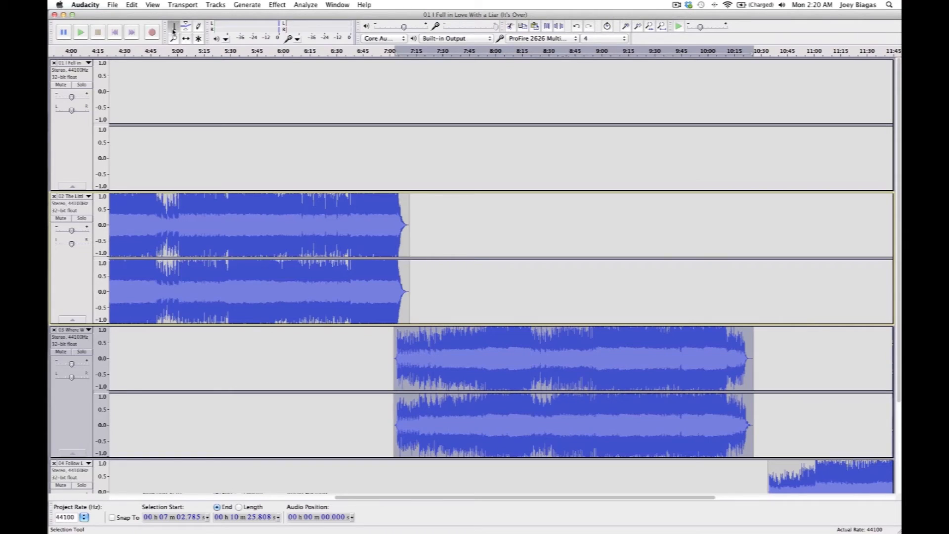
{"action": "left_click", "coordinate": [386, 210]}
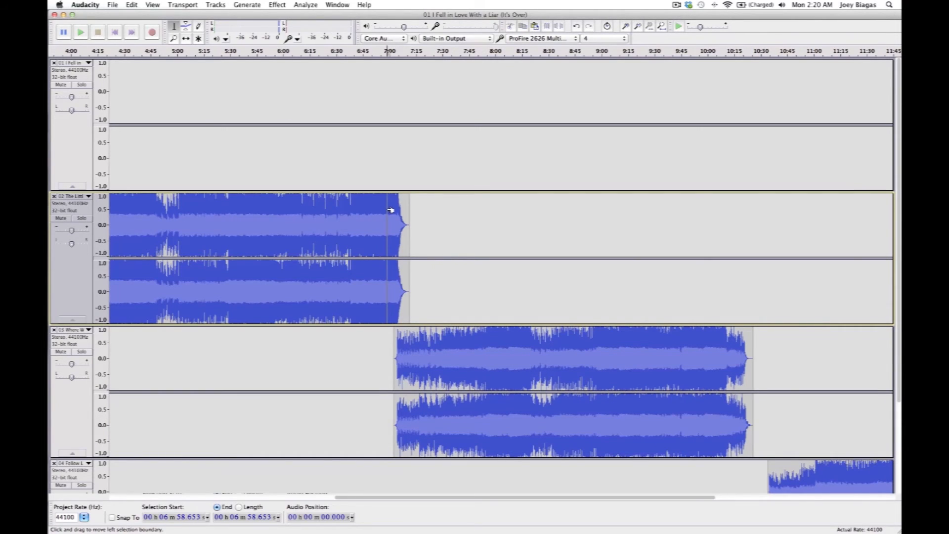
{"action": "key", "text": "space"}
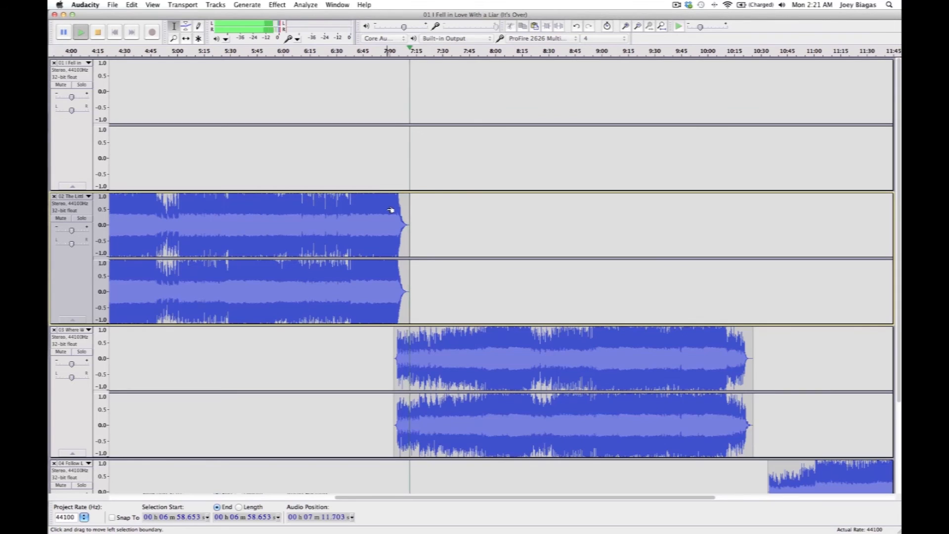
{"action": "key", "text": "space"}
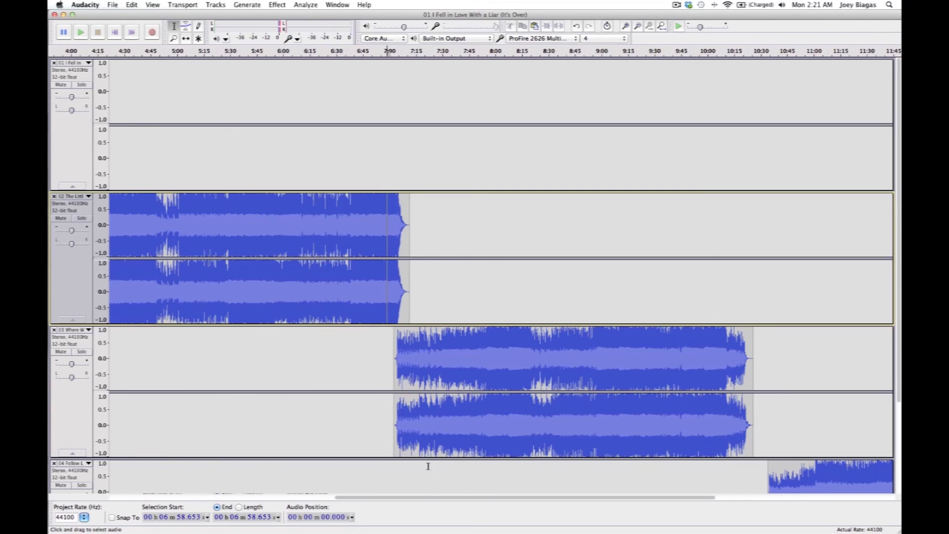
- Select all the audio of the third track, 03 Where We Go, with the earlier tracks in view
{"action": "left_click_drag", "start_coordinate": [428, 499], "coordinate": [189, 499]}
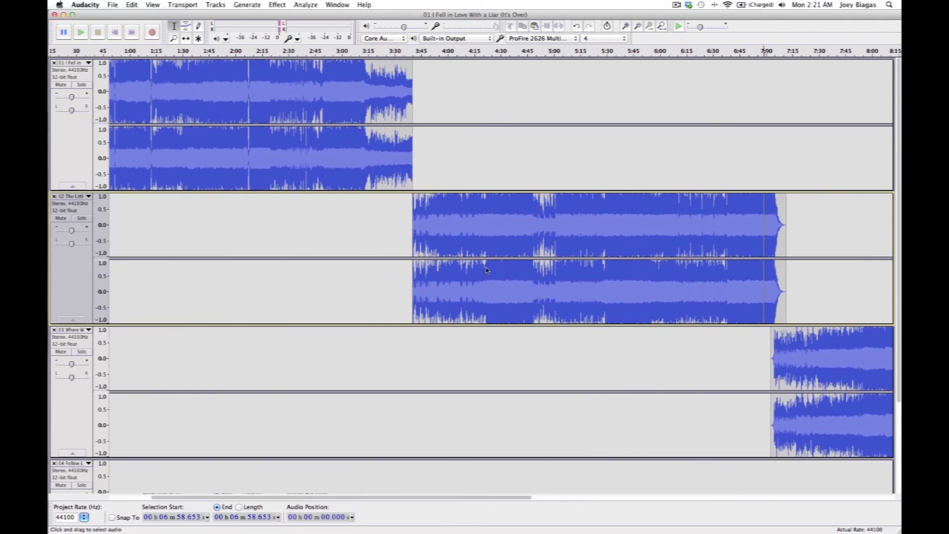
{"action": "left_click", "coordinate": [639, 28]}
{"action": "left_click", "coordinate": [639, 28]}
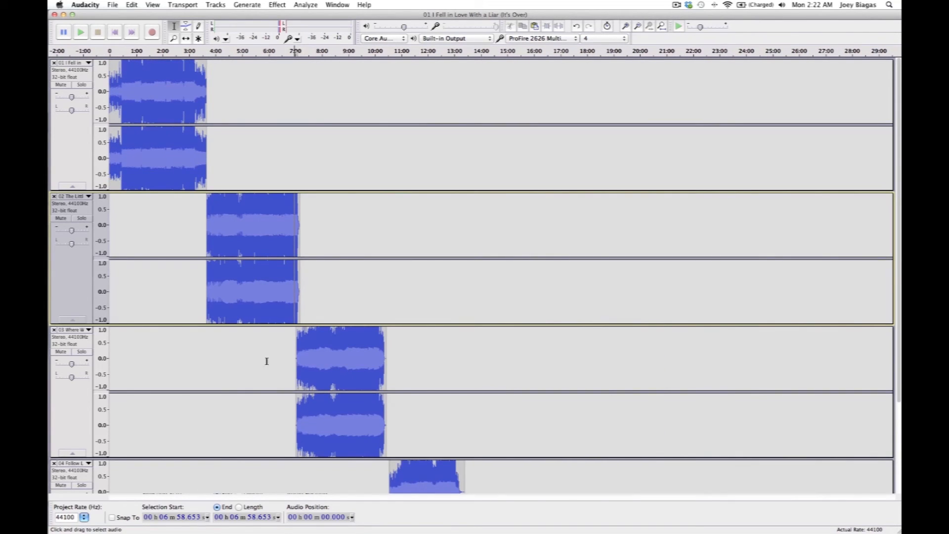
{"action": "left_click", "coordinate": [77, 342]}
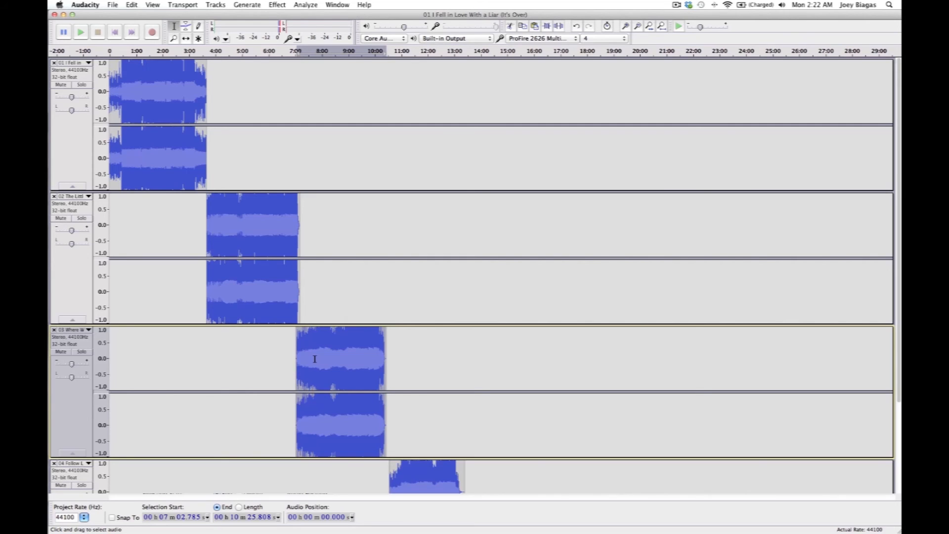
- Select the fourth track and time-shift it earlier to about 10:25.8, so it starts exactly where the third track's clip ends
{"action": "scroll", "coordinate": [314, 359], "scroll_direction": "down", "scroll_amount": 5}
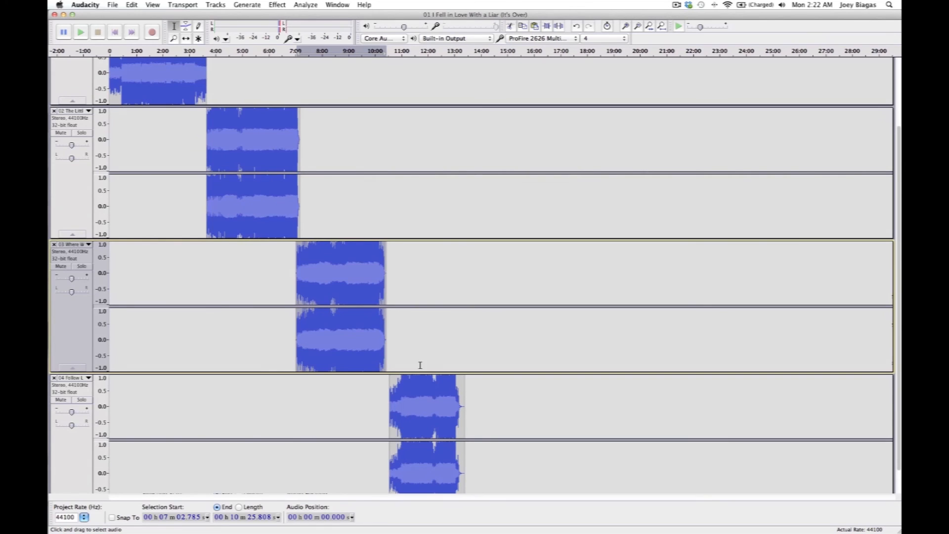
{"action": "left_click", "coordinate": [77, 393]}
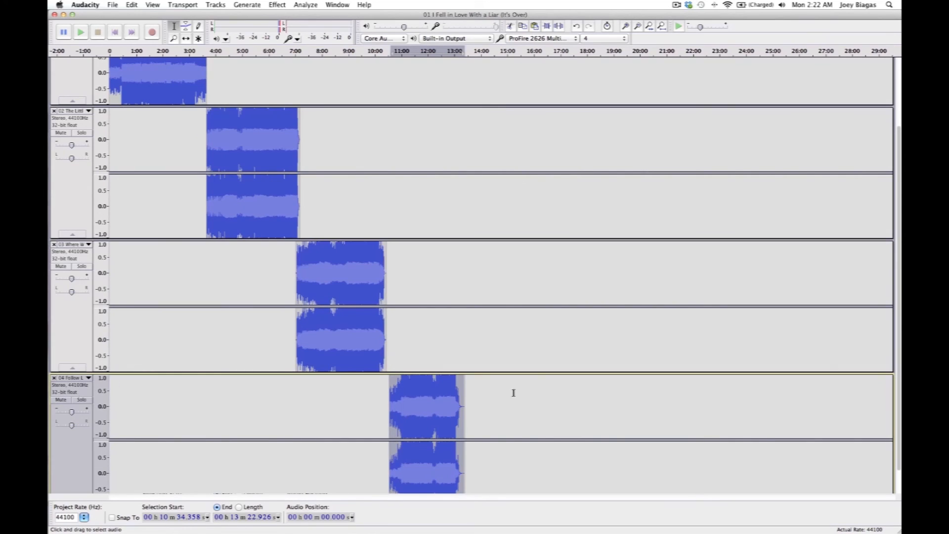
{"action": "scroll", "coordinate": [394, 388], "scroll_direction": "down", "scroll_amount": 2}
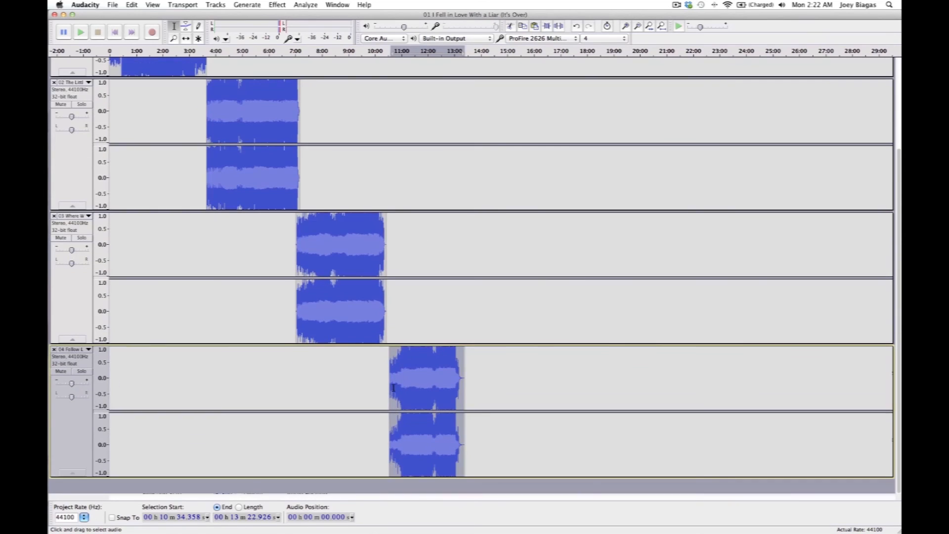
{"action": "left_click", "coordinate": [625, 27]}
{"action": "left_click", "coordinate": [625, 27]}
{"action": "left_click", "coordinate": [625, 27]}
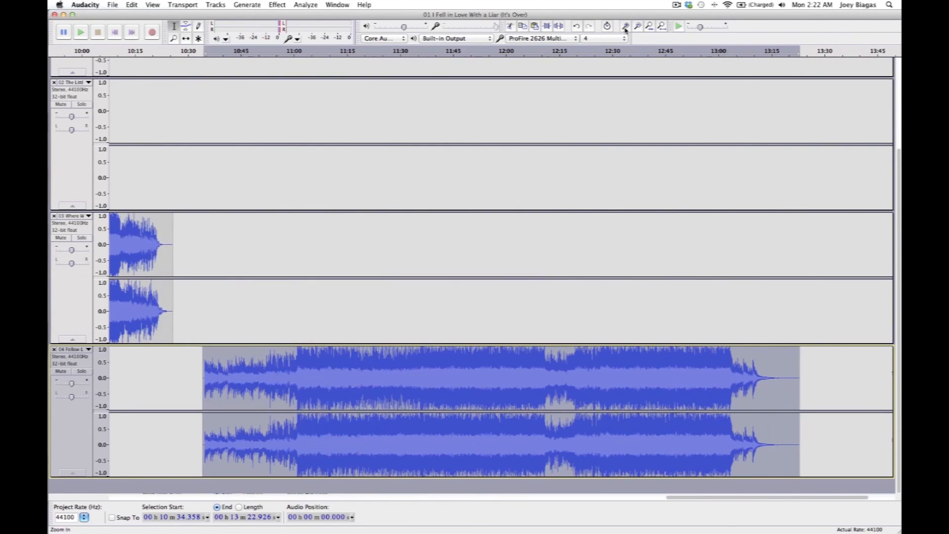
{"action": "scroll", "coordinate": [246, 240], "scroll_direction": "up", "scroll_amount": 4}
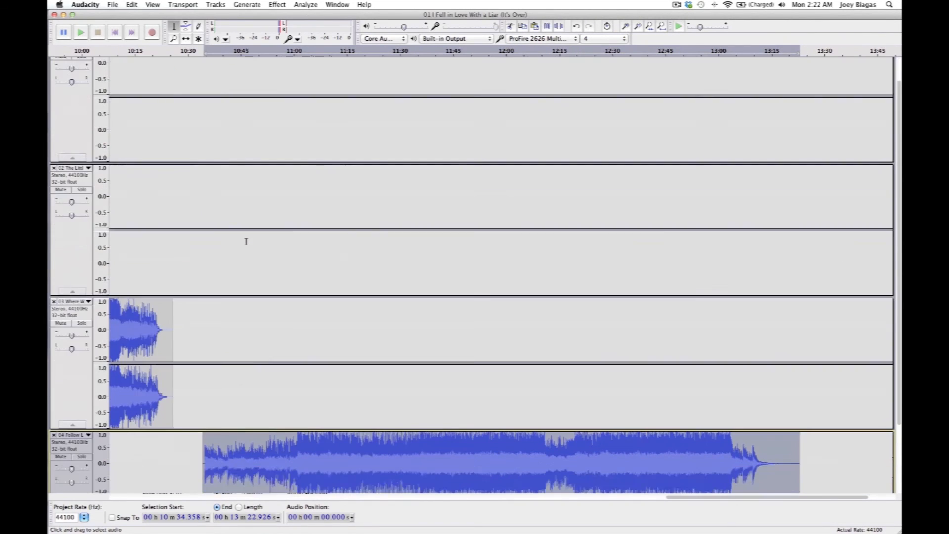
{"action": "scroll", "coordinate": [246, 241], "scroll_direction": "down", "scroll_amount": 4}
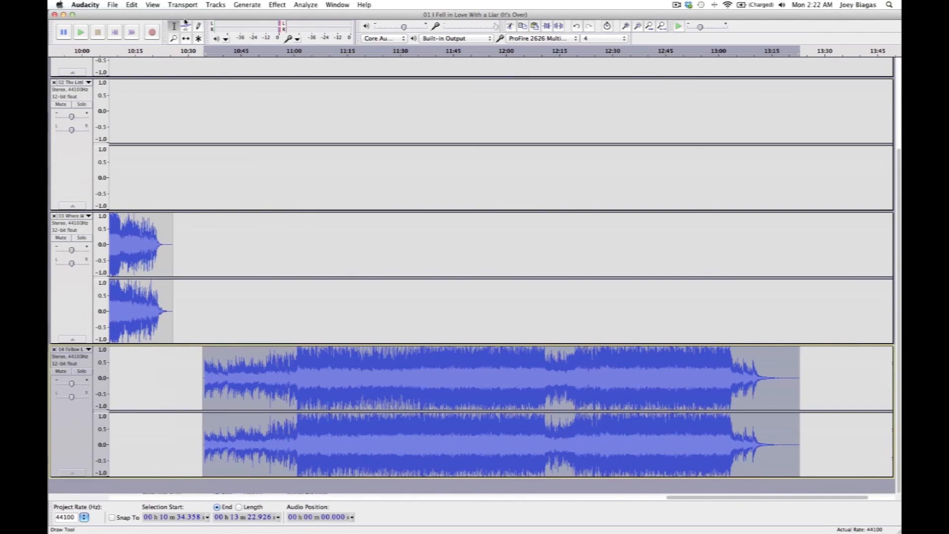
{"action": "left_click", "coordinate": [186, 38]}
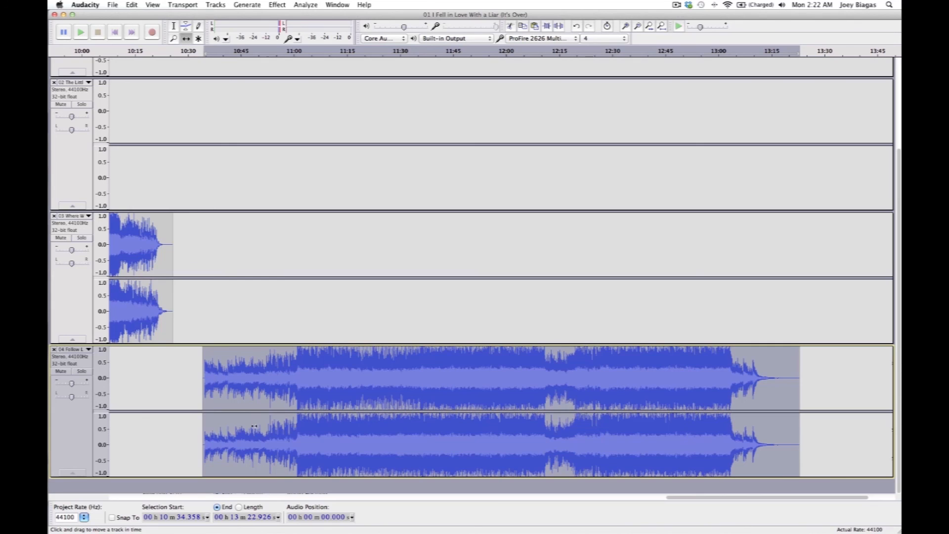
{"action": "left_click_drag", "start_coordinate": [311, 383], "coordinate": [285, 382]}
{"action": "scroll", "coordinate": [282, 381], "scroll_direction": "up", "scroll_amount": 5}
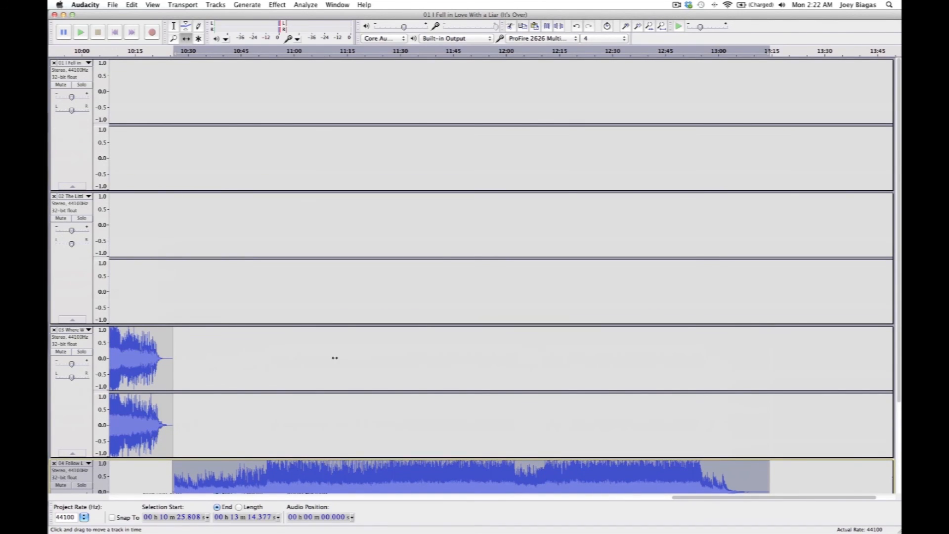
{"action": "left_click", "coordinate": [638, 27]}
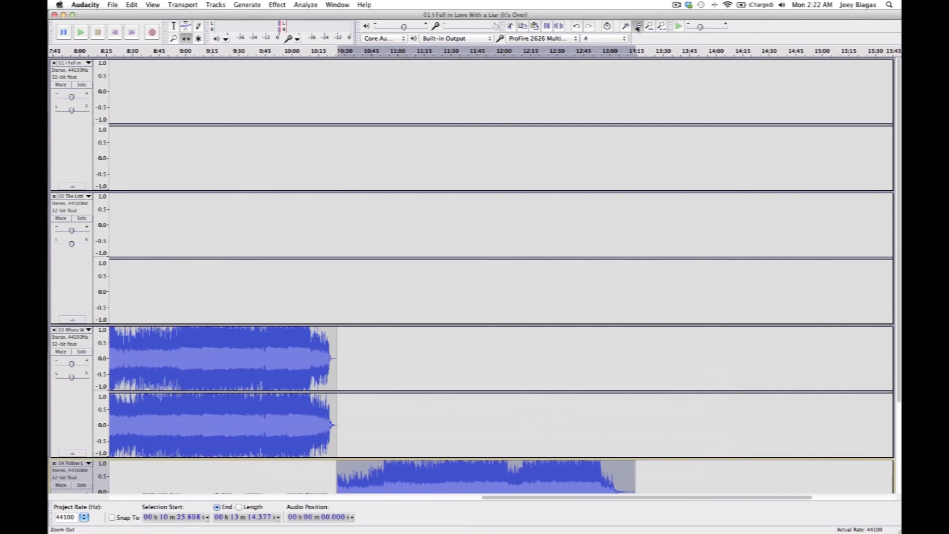
{"action": "left_click", "coordinate": [638, 26]}
{"action": "left_click", "coordinate": [638, 26]}
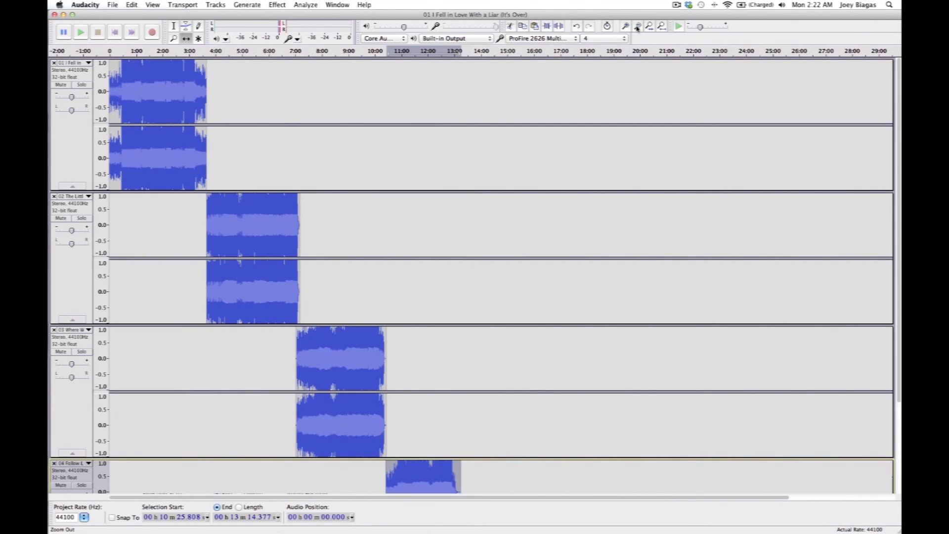